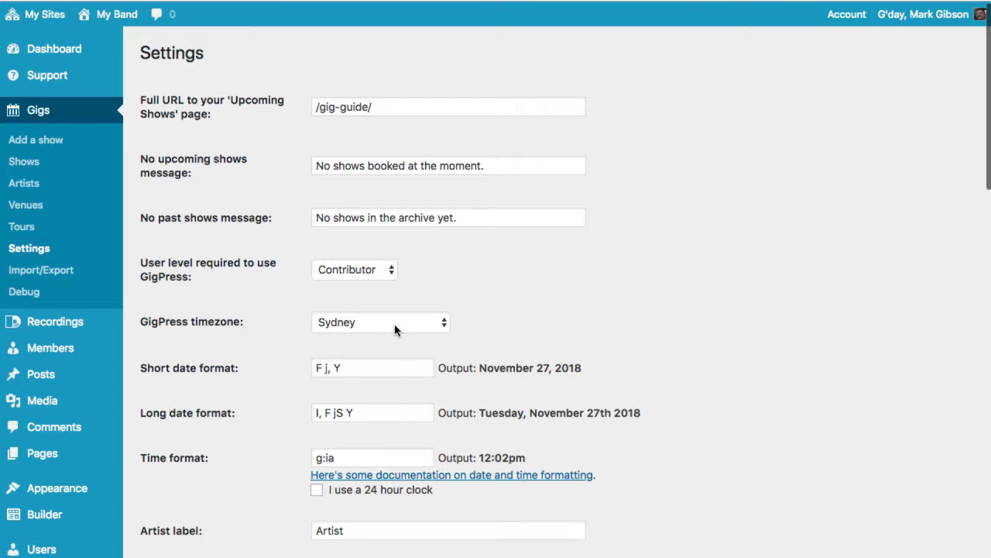
Keep Sydney as the GigPress timezone, review the remaining gig settings, and save them
{"action": "left_click", "coordinate": [445, 324]}
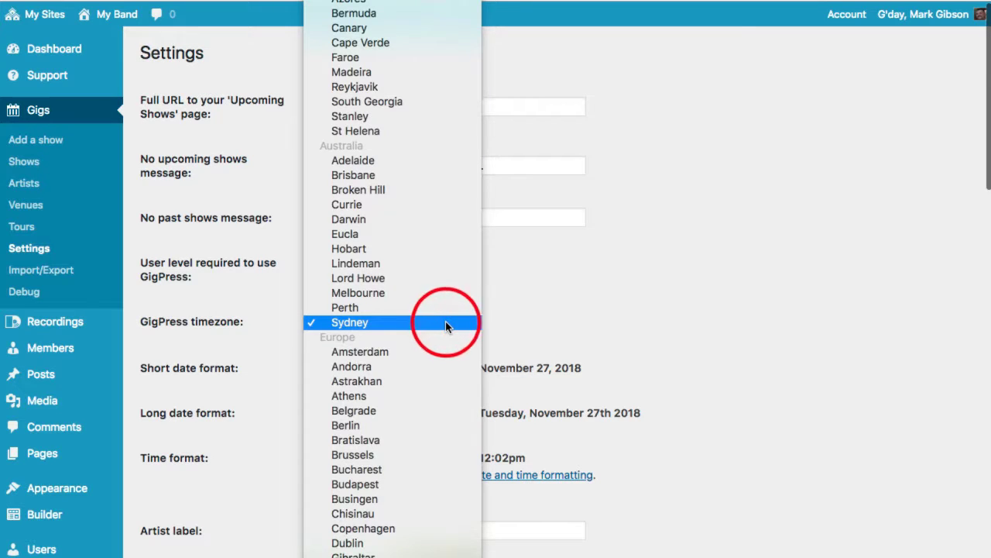
{"action": "left_click", "coordinate": [507, 322]}
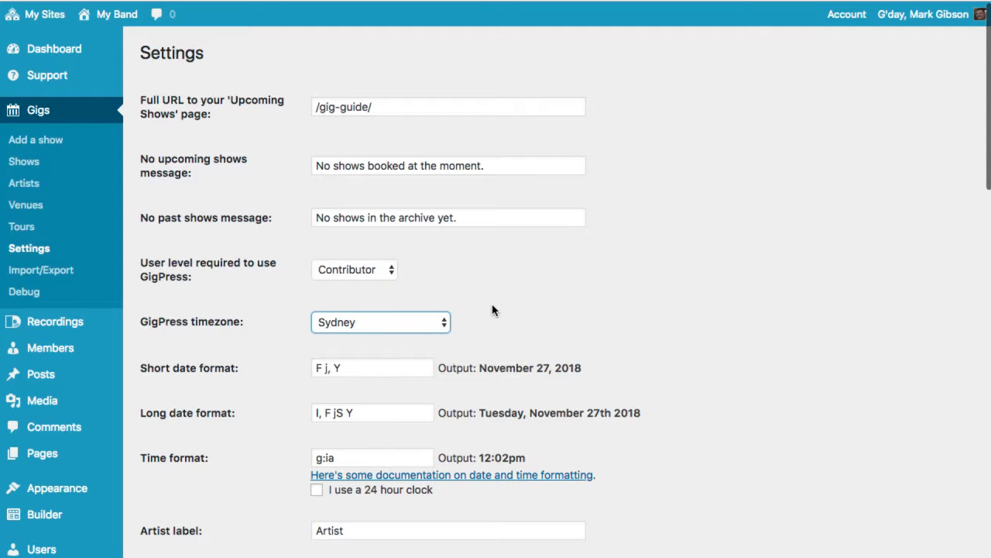
{"action": "scroll", "coordinate": [492, 310], "scroll_direction": "down", "scroll_amount": 1}
{"action": "scroll", "coordinate": [493, 310], "scroll_direction": "down", "scroll_amount": 6}
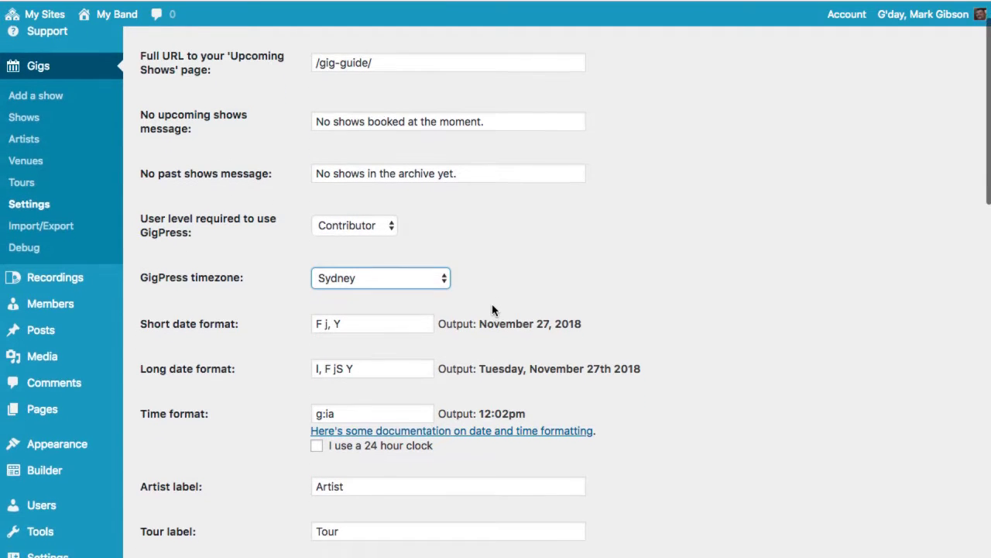
{"action": "scroll", "coordinate": [492, 310], "scroll_direction": "down", "scroll_amount": 18}
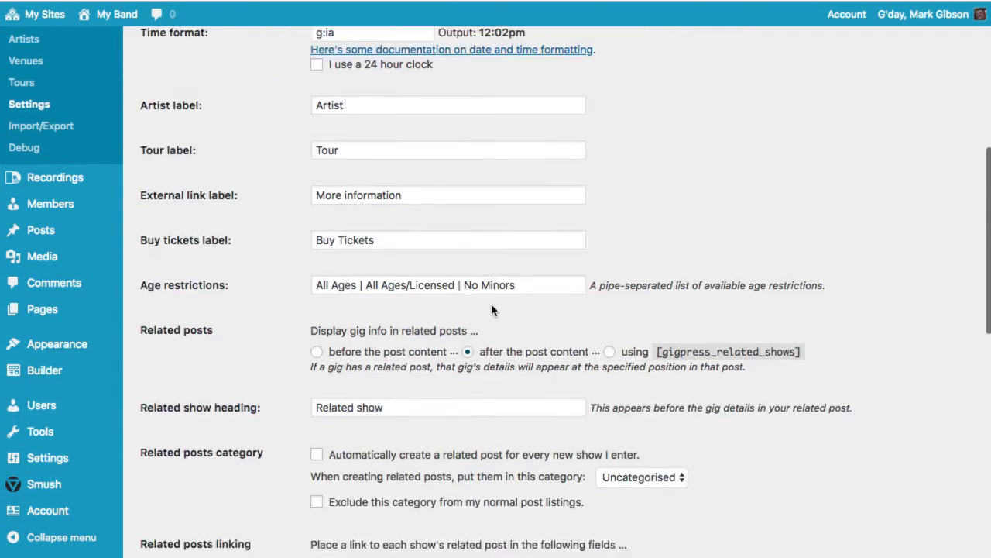
{"action": "scroll", "coordinate": [491, 308], "scroll_direction": "down", "scroll_amount": 8}
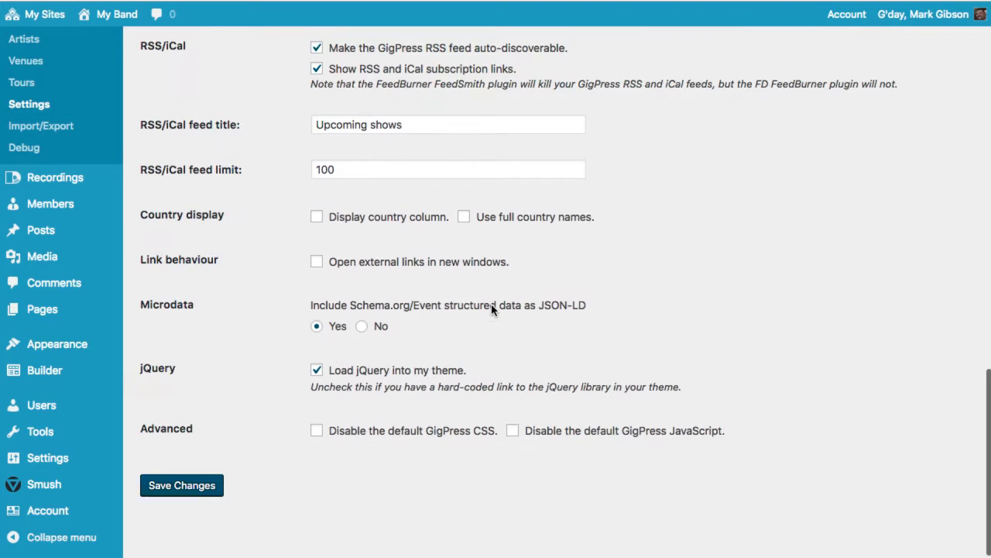
{"action": "left_click", "coordinate": [171, 491]}
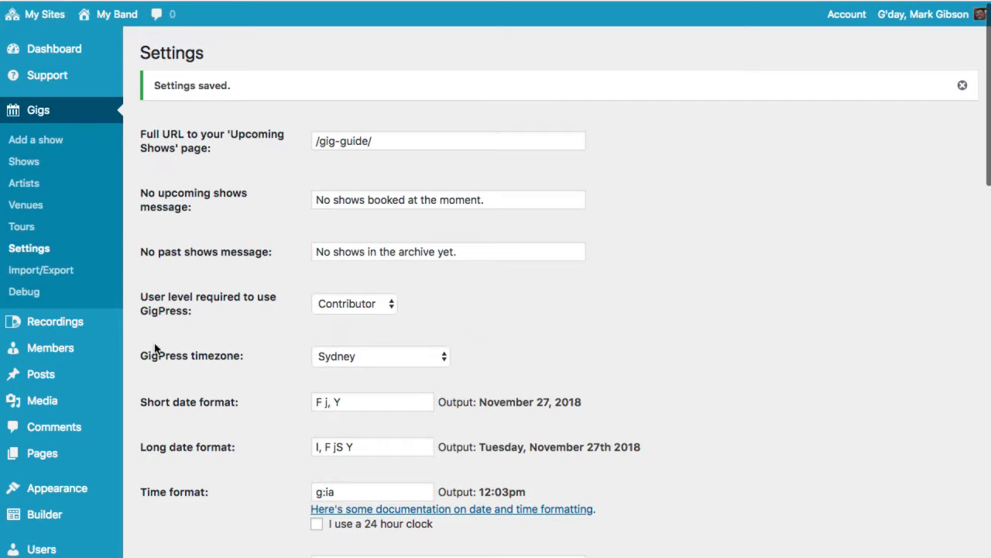
Move all upcoming example shows to the trash
{"action": "left_click", "coordinate": [32, 160]}
{"action": "left_click", "coordinate": [154, 144]}
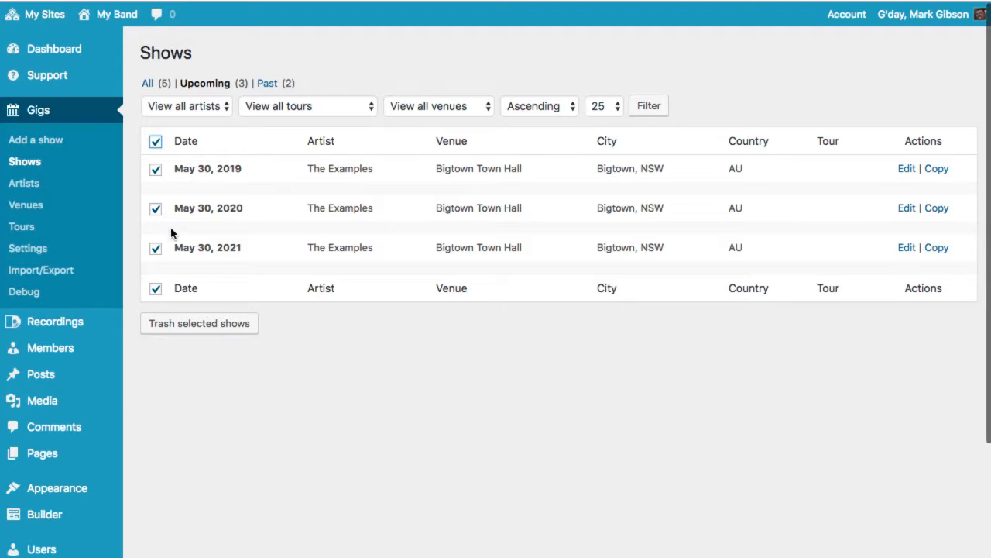
{"action": "left_click", "coordinate": [194, 330]}
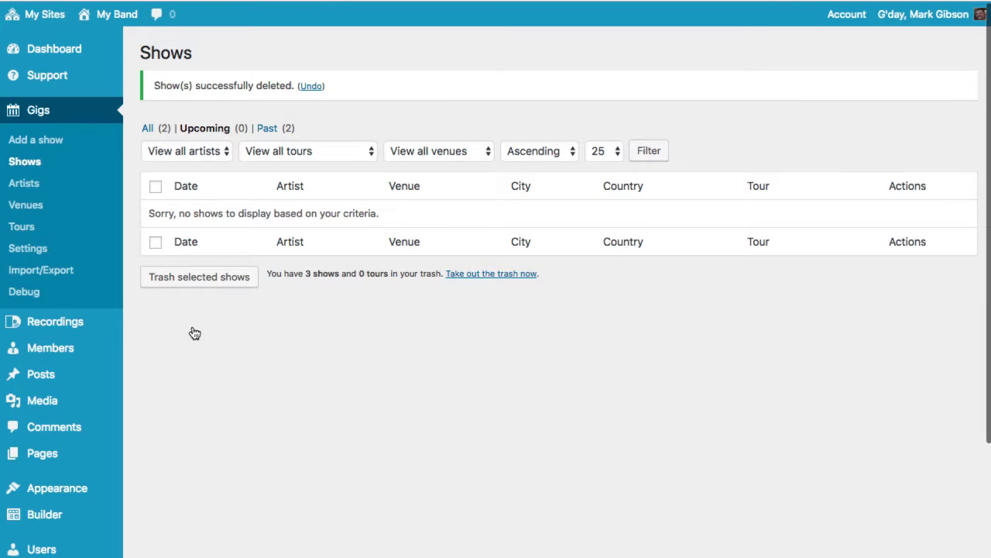
Move all past example shows to the trash as well
{"action": "left_click", "coordinate": [266, 130]}
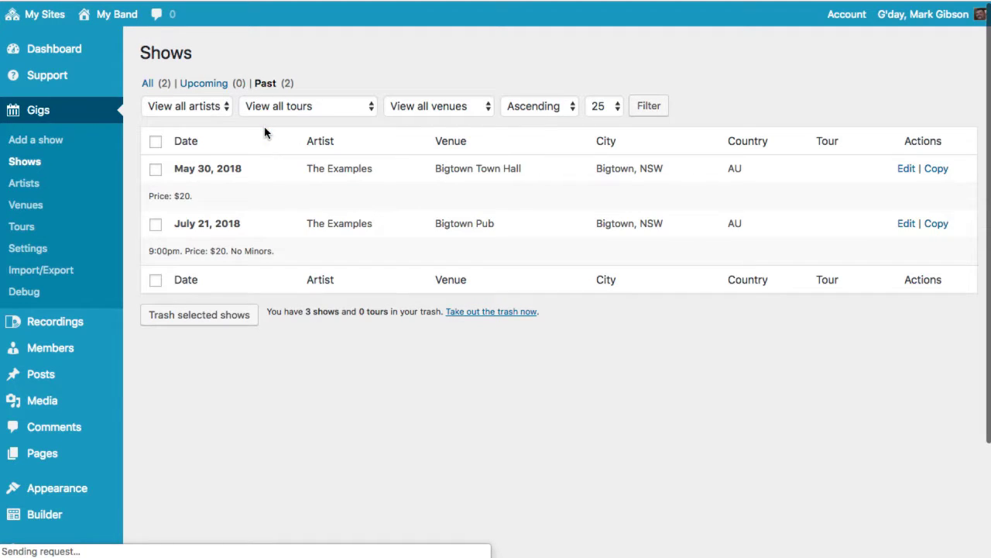
{"action": "left_click", "coordinate": [156, 143]}
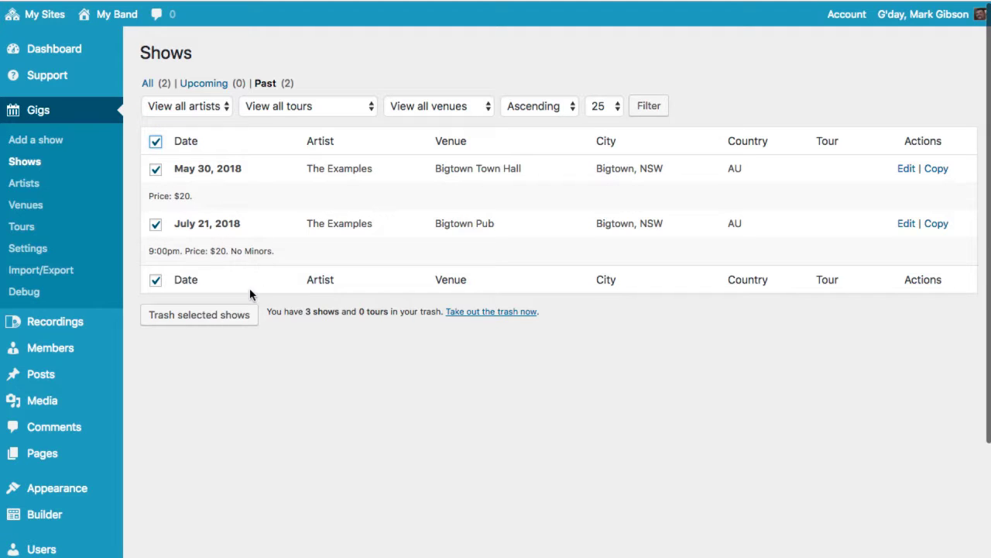
{"action": "left_click", "coordinate": [232, 323]}
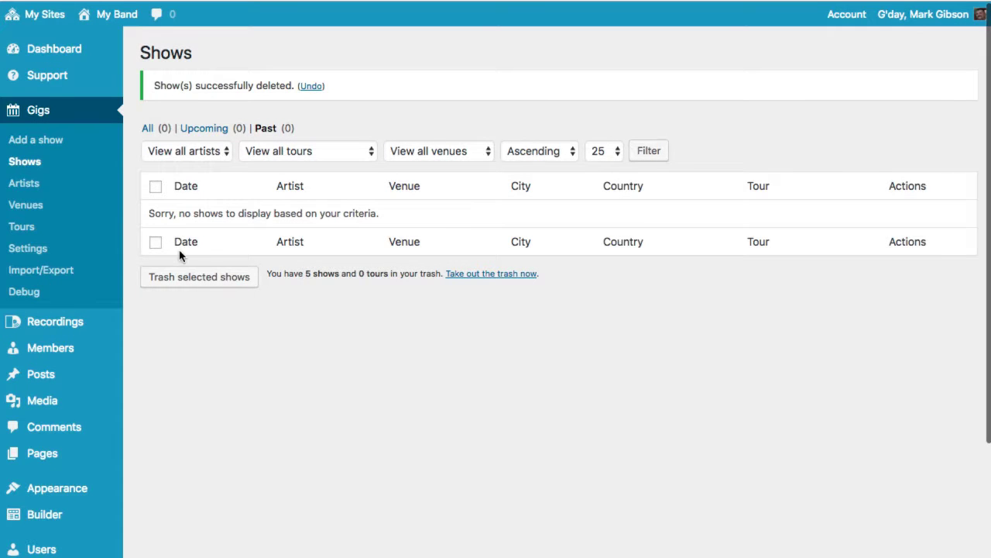
Delete the artist The Examples and add a new artist named My Band
{"action": "left_click", "coordinate": [31, 184]}
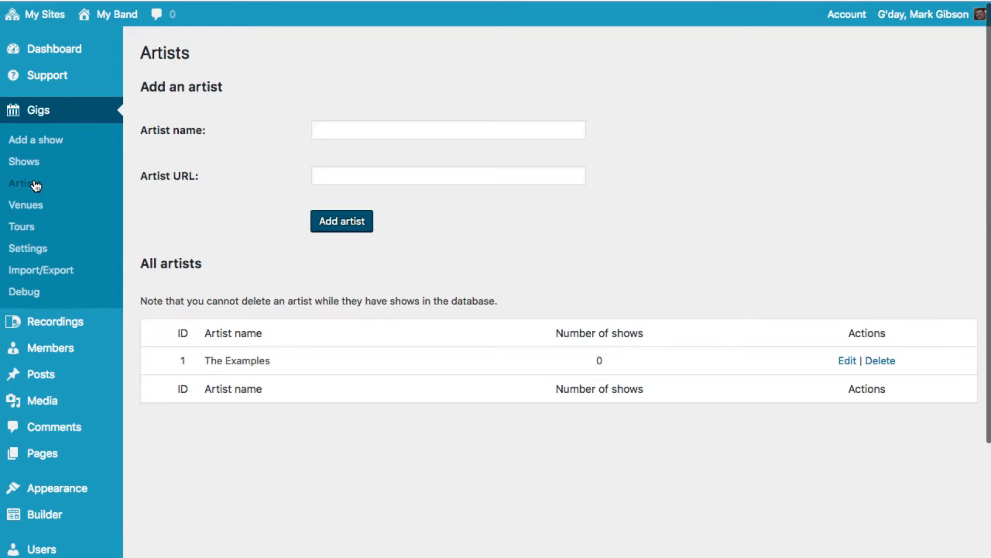
{"action": "left_click", "coordinate": [883, 364]}
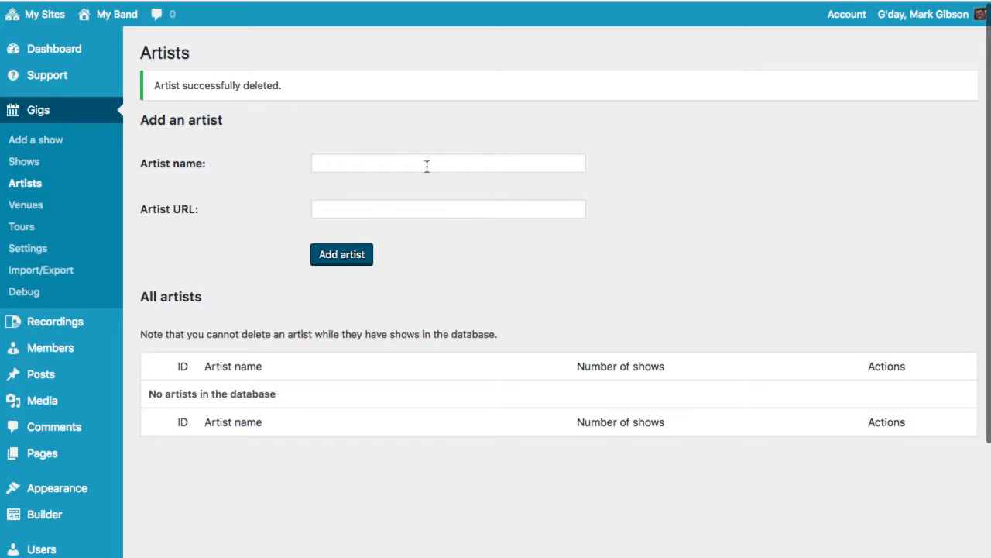
{"action": "left_click", "coordinate": [337, 163]}
{"action": "type", "text": "My Band"}
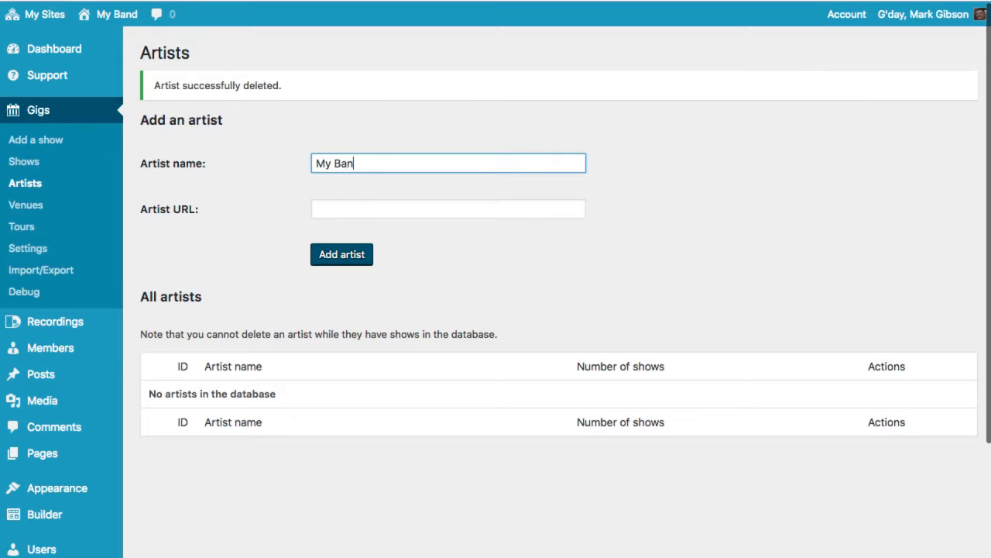
{"action": "left_click", "coordinate": [323, 260]}
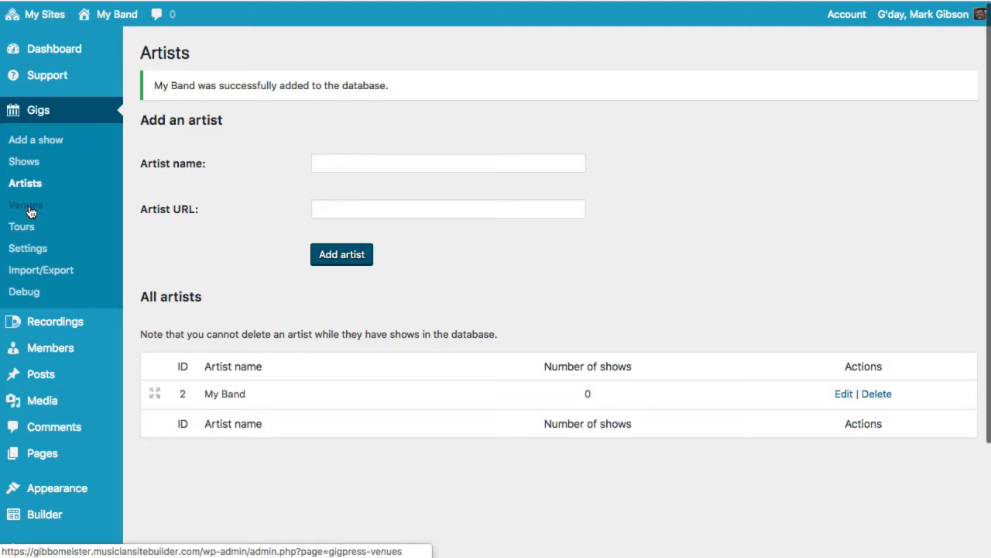
Delete both example venues, Bigtown Town Hall and Bigtown Pub, from the venue list
{"action": "left_click", "coordinate": [30, 210]}
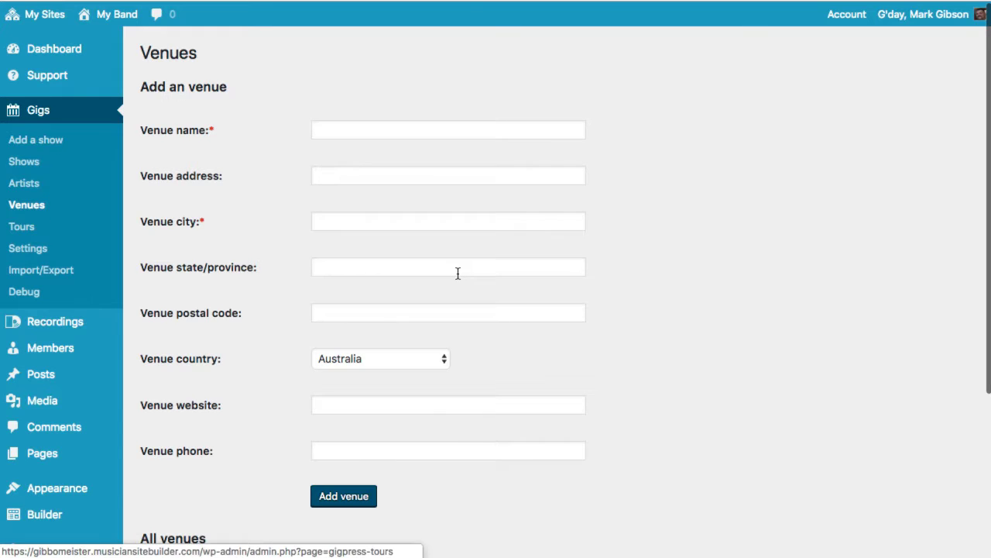
{"action": "scroll", "coordinate": [458, 273], "scroll_direction": "down", "scroll_amount": 5}
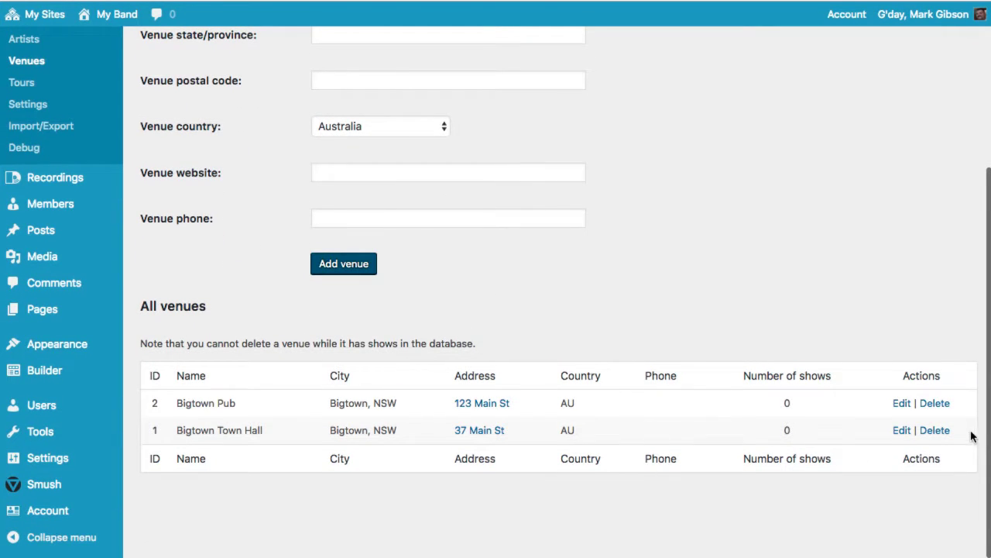
{"action": "left_click", "coordinate": [941, 433]}
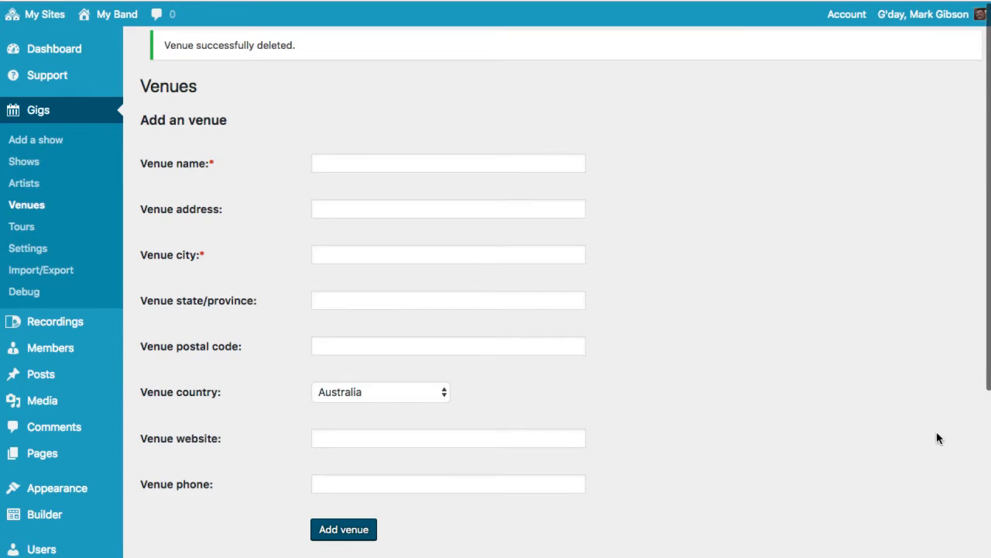
{"action": "scroll", "coordinate": [937, 438], "scroll_direction": "down", "scroll_amount": 5}
{"action": "left_click", "coordinate": [934, 432]}
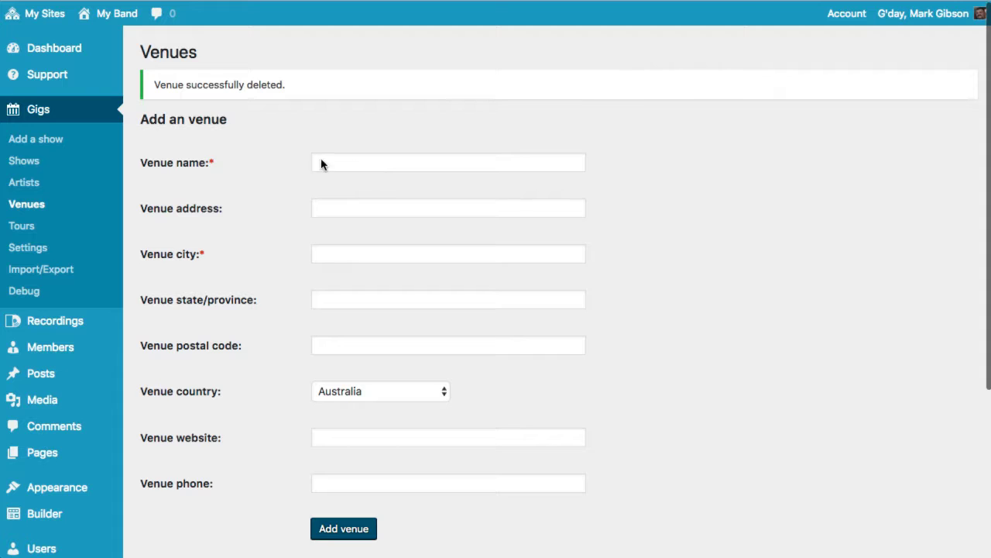
Start a new show dated December 23, 2018 at 10:00 PM with My Band as the artist
{"action": "left_click", "coordinate": [41, 147]}
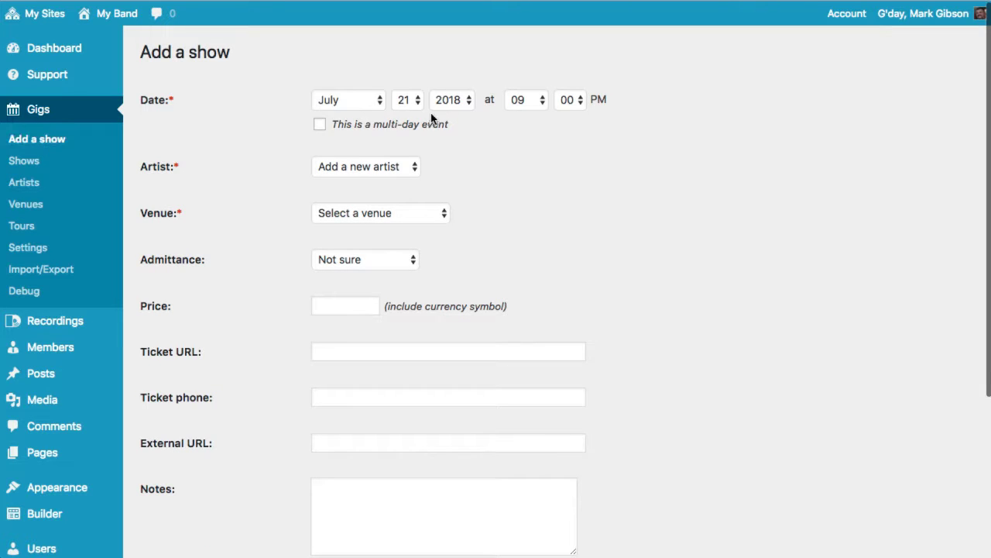
{"action": "left_click", "coordinate": [385, 99]}
{"action": "key", "text": "Return"}
{"action": "left_click", "coordinate": [415, 100]}
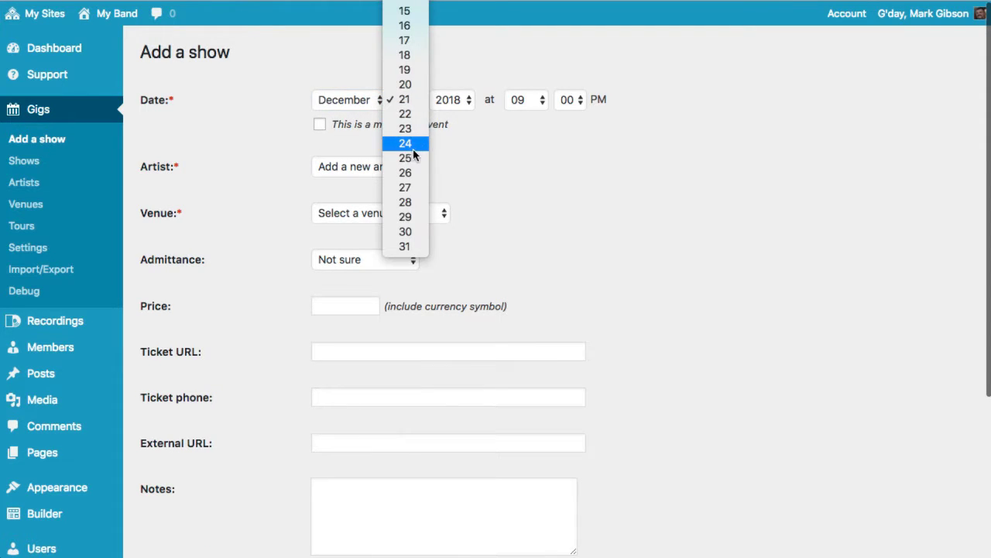
{"action": "left_click", "coordinate": [410, 130]}
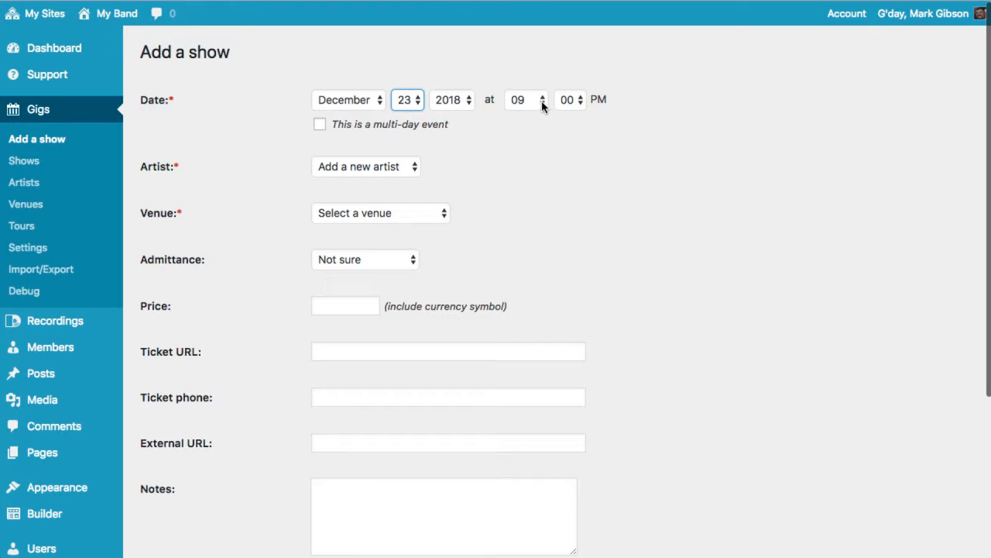
{"action": "left_click", "coordinate": [543, 107]}
{"action": "left_click", "coordinate": [533, 114]}
{"action": "left_click", "coordinate": [410, 166]}
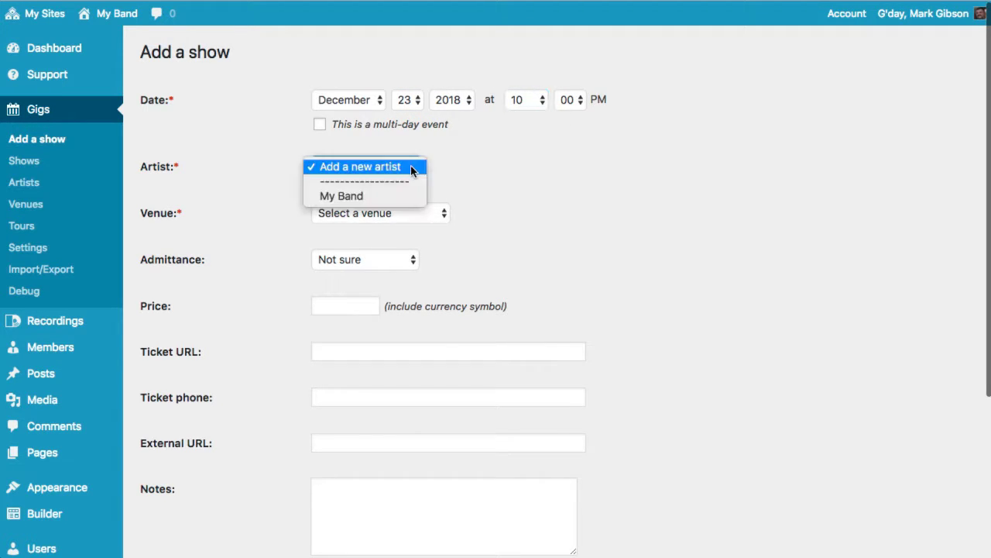
{"action": "left_click", "coordinate": [379, 196]}
Add a new venue named New Venue for the show and enter its street address
{"action": "left_click", "coordinate": [411, 214]}
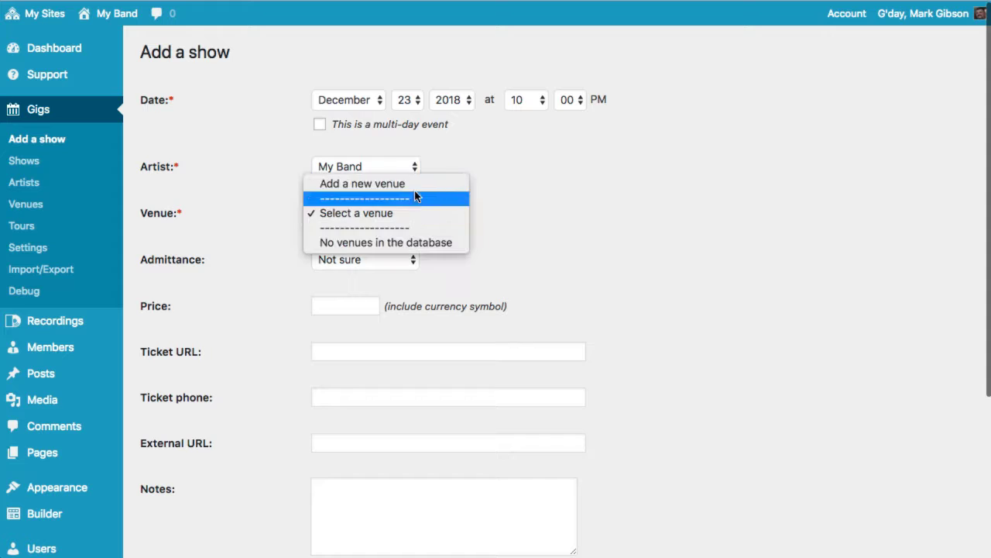
{"action": "left_click", "coordinate": [411, 186]}
{"action": "left_click", "coordinate": [347, 261]}
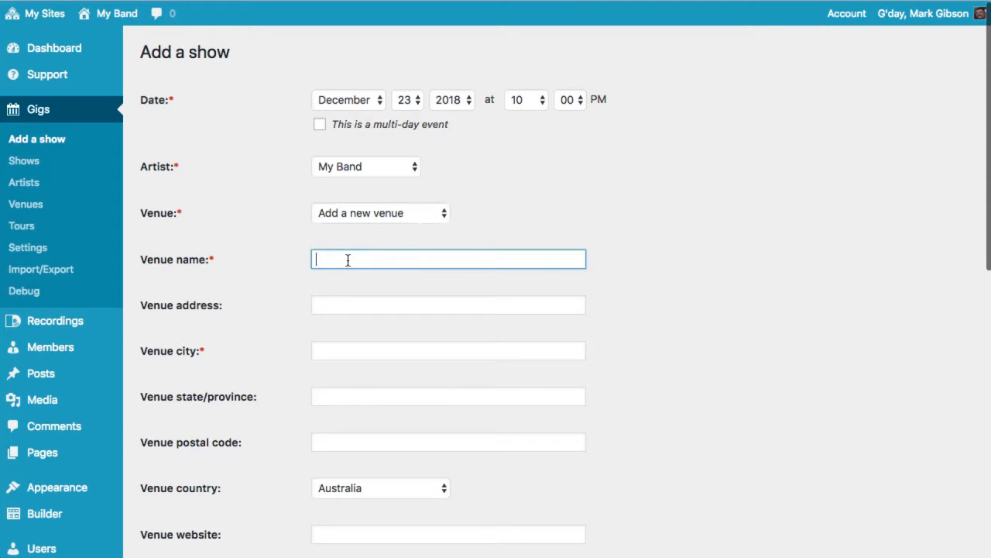
{"action": "type", "text": "New Venue"}
{"action": "key", "text": "Tab"}
{"action": "type", "text": "Smith St"}
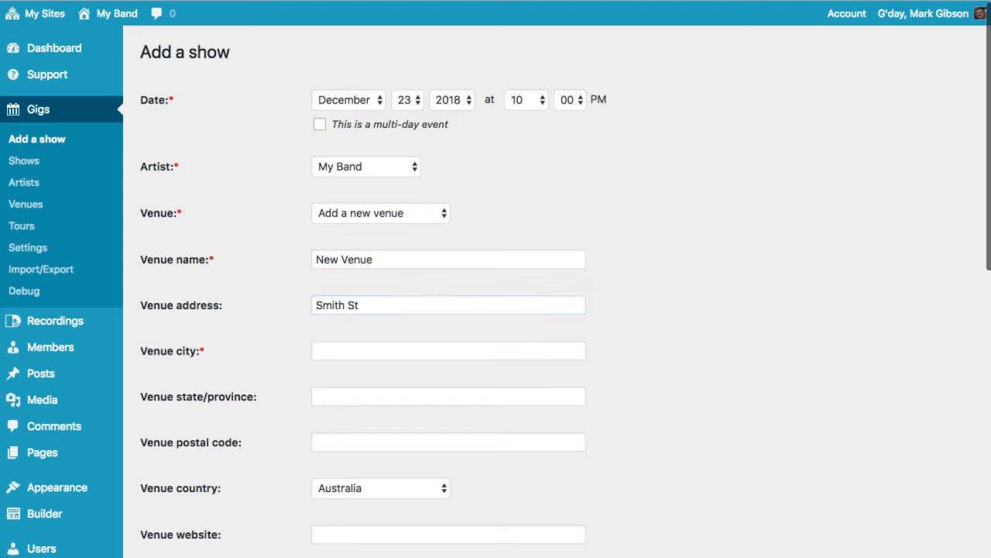
{"action": "left_click", "coordinate": [375, 306]}
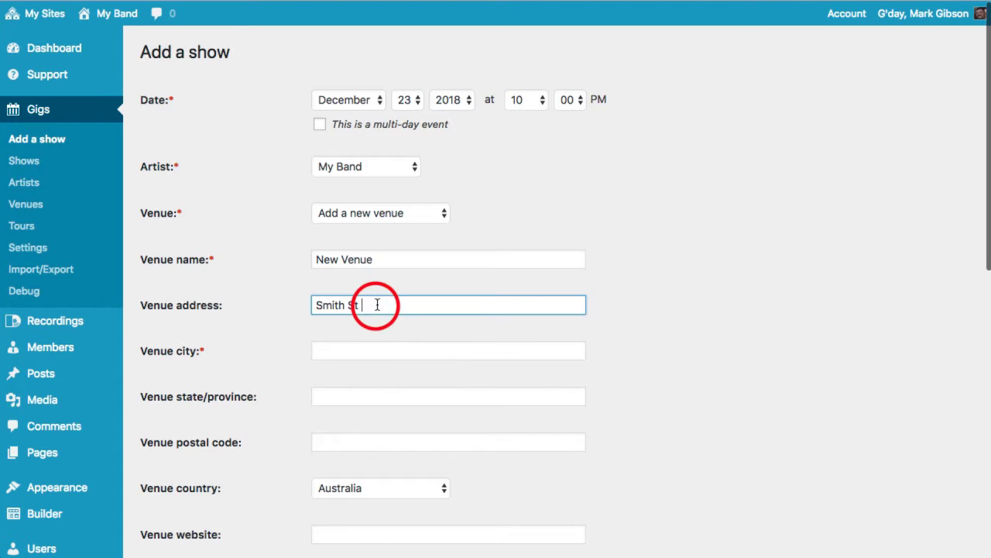
Set the new venue's city to Bigtown and state to NSW, and enter its postal code
{"action": "key", "text": "Tab"}
{"action": "type", "text": "Bigtown"}
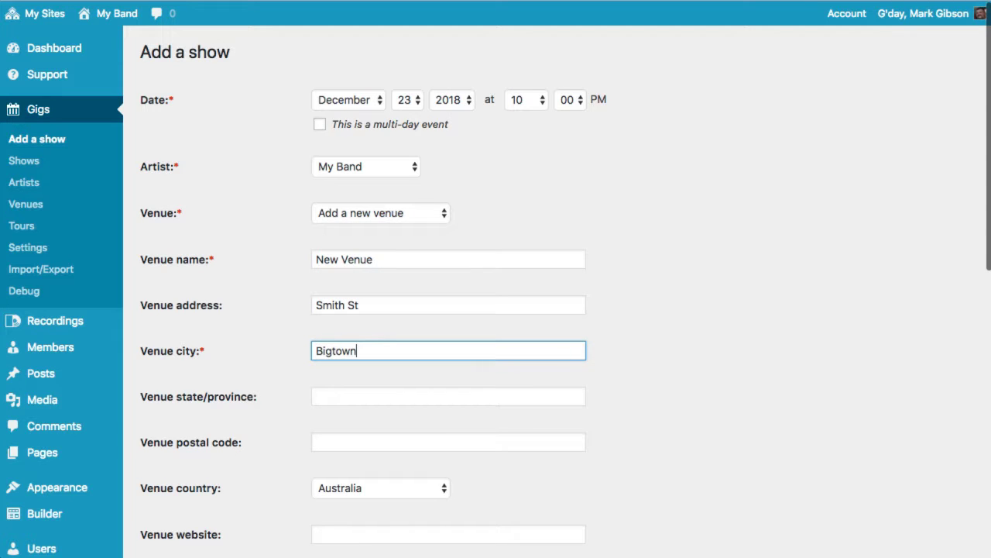
{"action": "key", "text": "Tab"}
{"action": "type", "text": "NSW"}
{"action": "key", "text": "Tab"}
{"action": "type", "text": "1234"}
Set the show's admittance to No Minors and its price to $20
{"action": "scroll", "coordinate": [397, 315], "scroll_direction": "down", "scroll_amount": 5}
{"action": "left_click", "coordinate": [412, 343]}
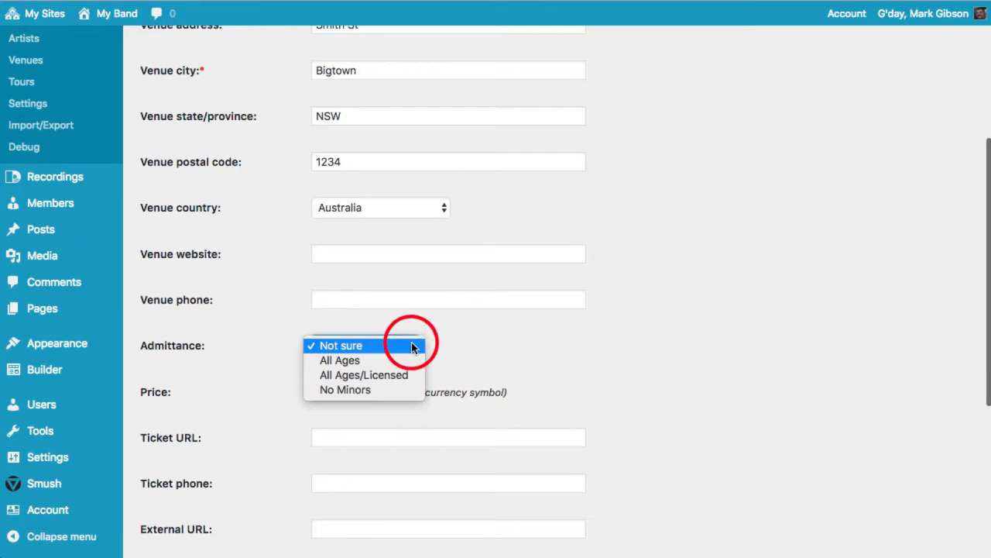
{"action": "left_click", "coordinate": [379, 389]}
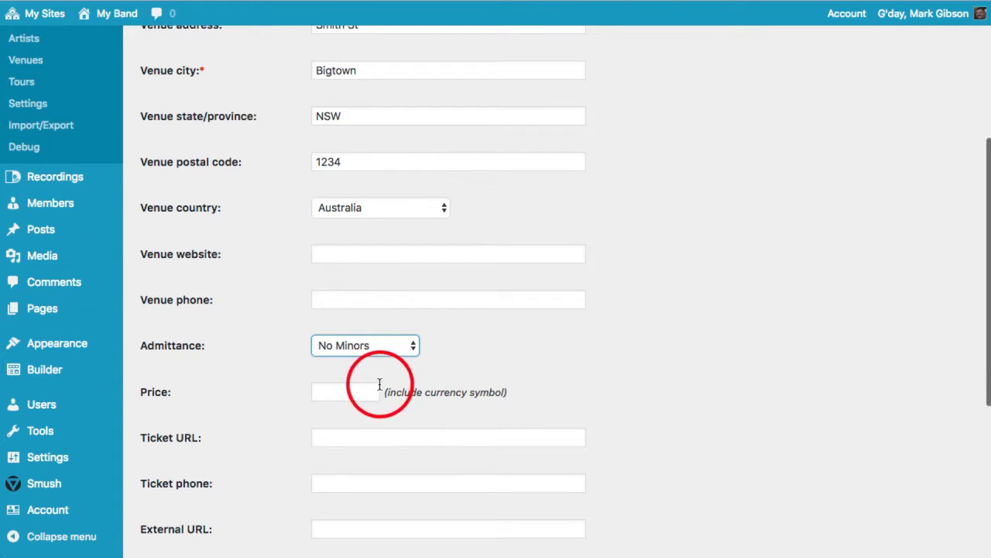
{"action": "left_click", "coordinate": [334, 391]}
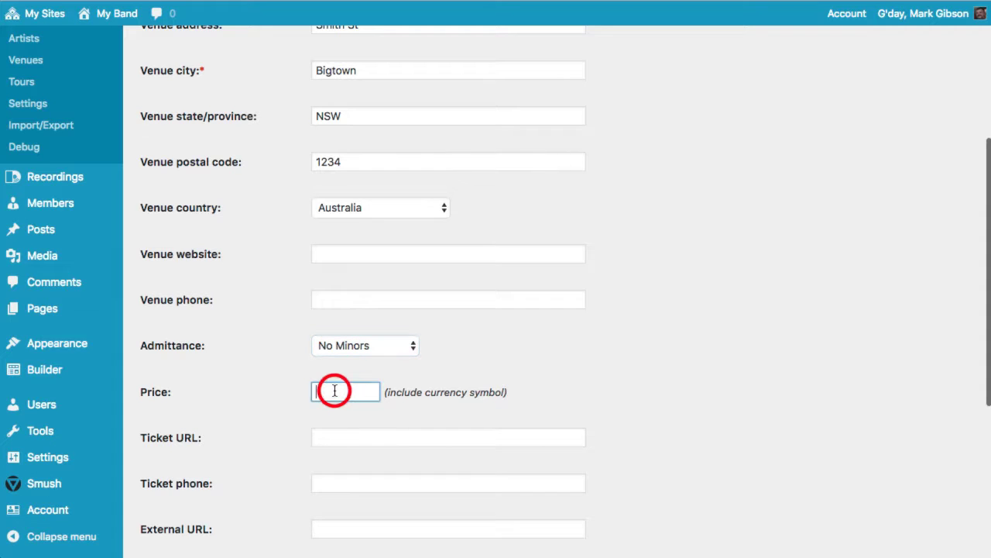
{"action": "type", "text": "$20"}
Enter buymyticketshere.com as the show's ticket URL
{"action": "left_click", "coordinate": [355, 439]}
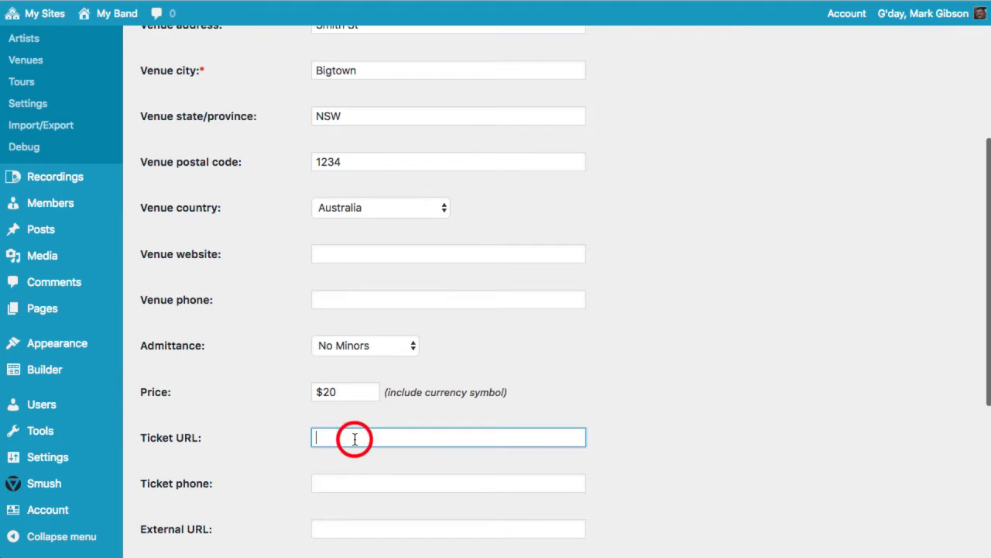
{"action": "type", "text": "buymyticketshere.com"}
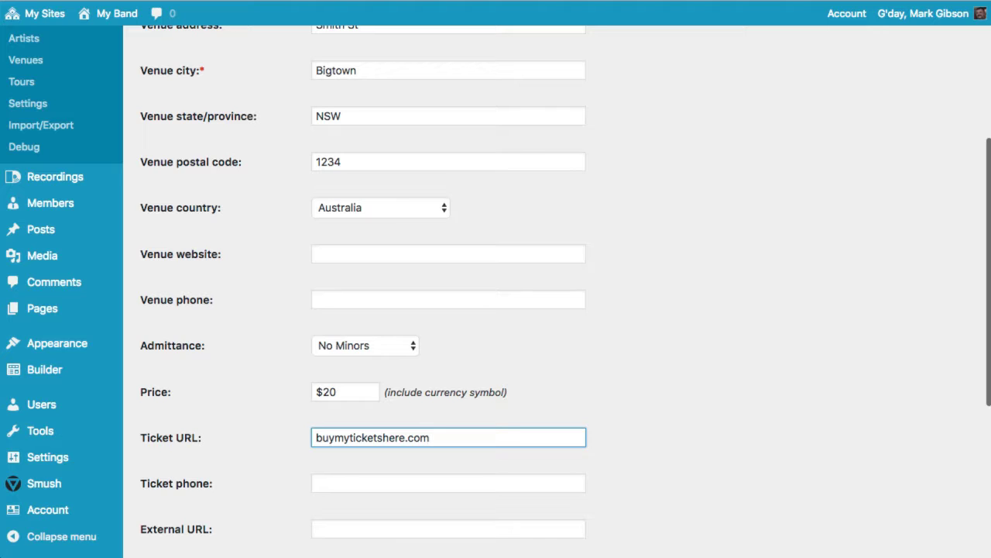
{"action": "left_click", "coordinate": [989, 478]}
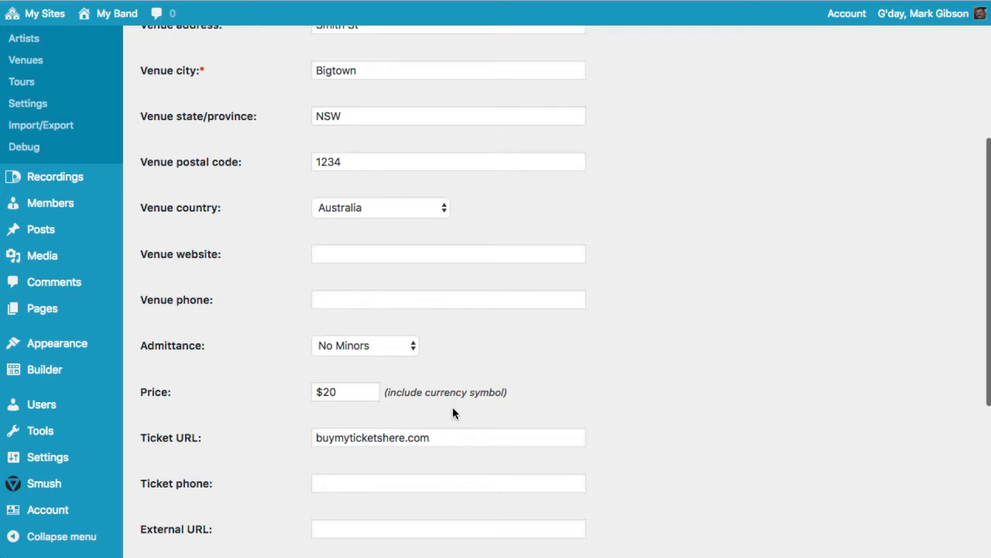
{"action": "left_click", "coordinate": [445, 437]}
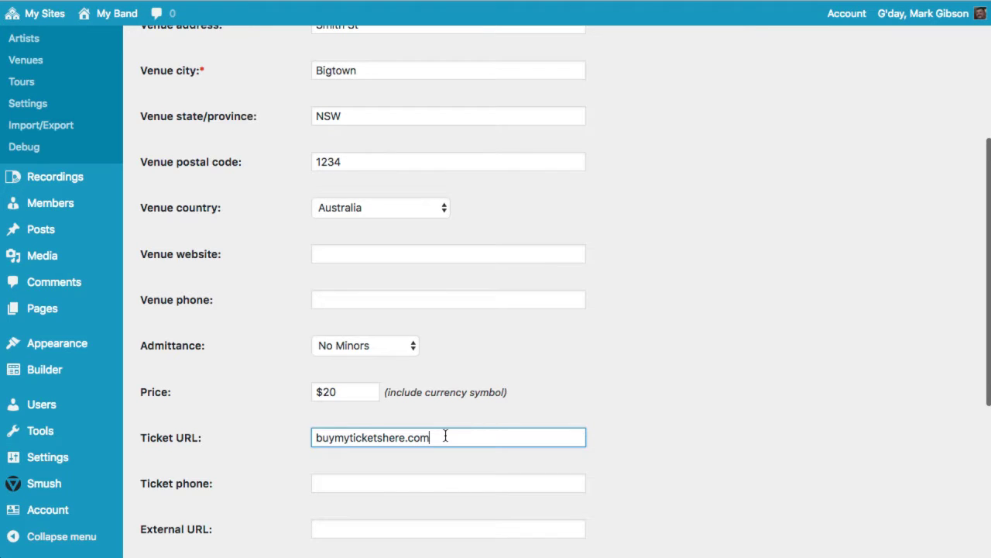
Submit the completed show form to add the new show to the gig guide
{"action": "scroll", "coordinate": [445, 436], "scroll_direction": "down", "scroll_amount": 1}
{"action": "scroll", "coordinate": [445, 436], "scroll_direction": "down", "scroll_amount": 5}
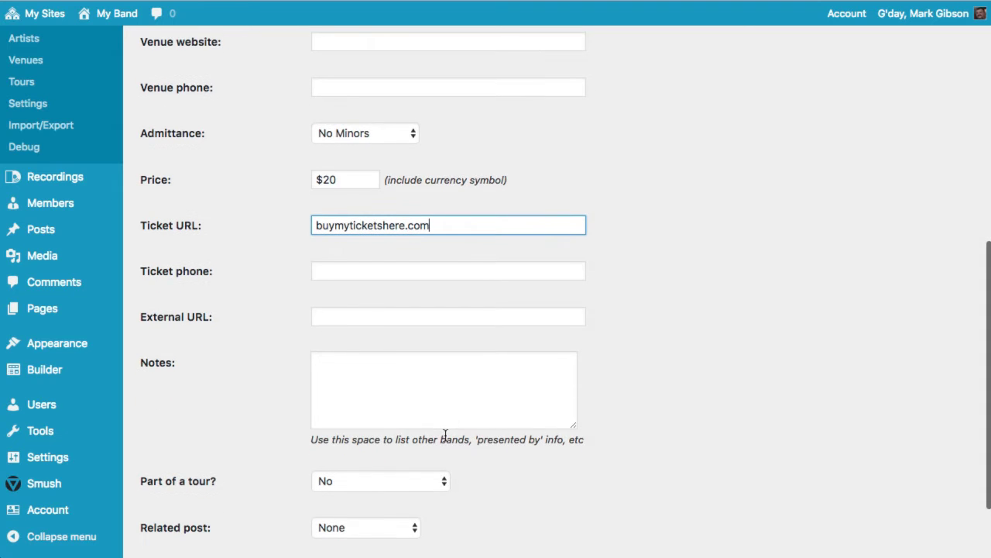
{"action": "scroll", "coordinate": [441, 436], "scroll_direction": "down", "scroll_amount": 3}
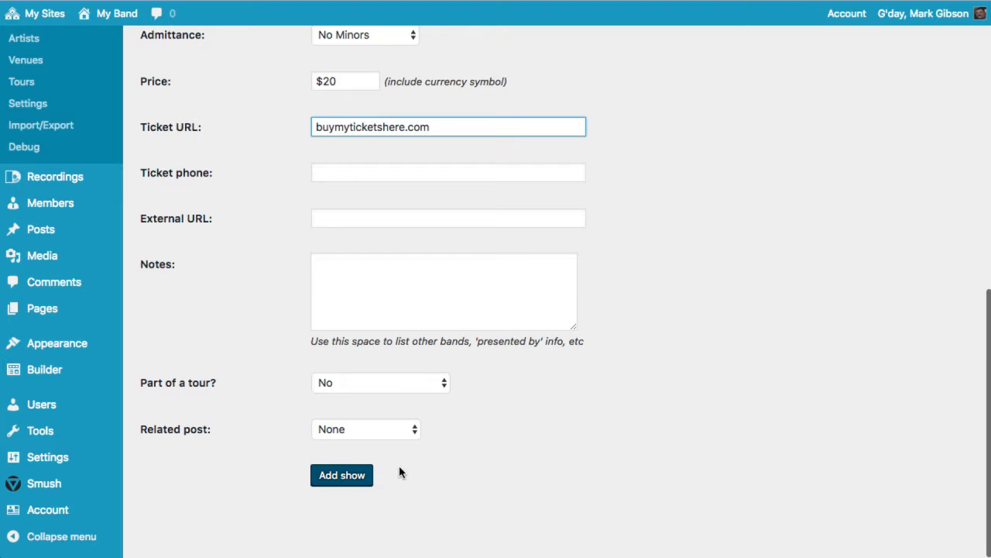
{"action": "left_click", "coordinate": [348, 479]}
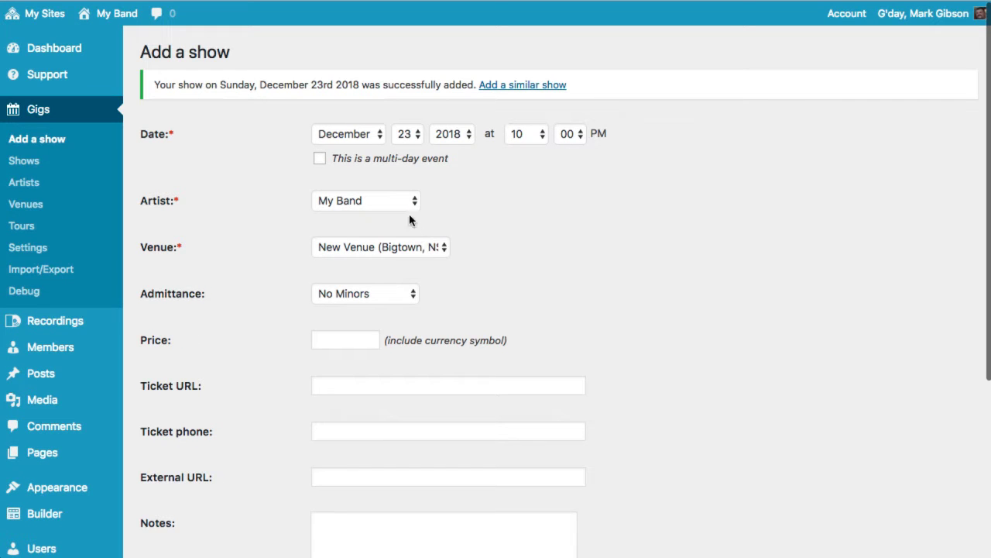
View the live site and check the new show's listing on the home page and the Gig Guide page
{"action": "mouse_move", "coordinate": [102, 14]}
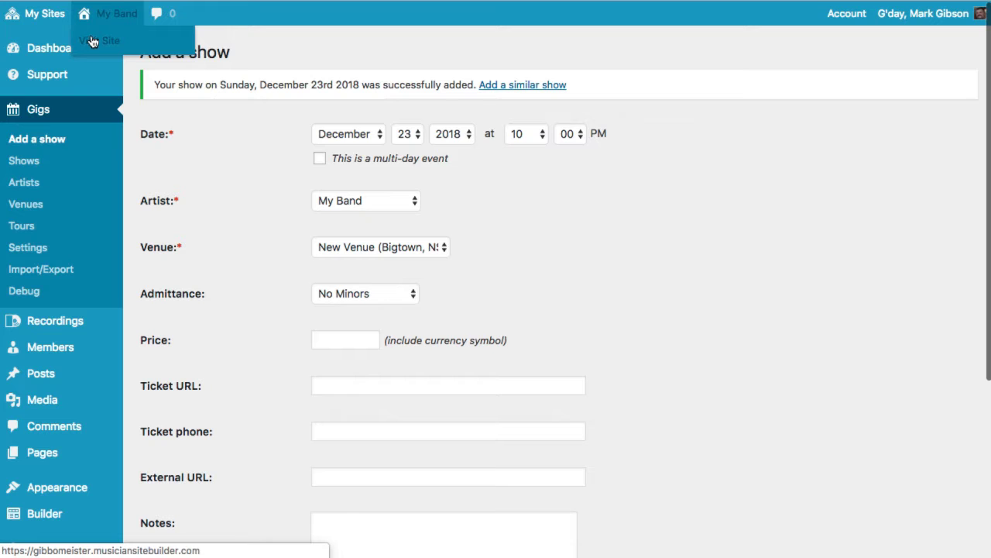
{"action": "left_click", "coordinate": [103, 42]}
{"action": "scroll", "coordinate": [203, 215], "scroll_direction": "down", "scroll_amount": 4}
{"action": "scroll", "coordinate": [203, 214], "scroll_direction": "down", "scroll_amount": 3}
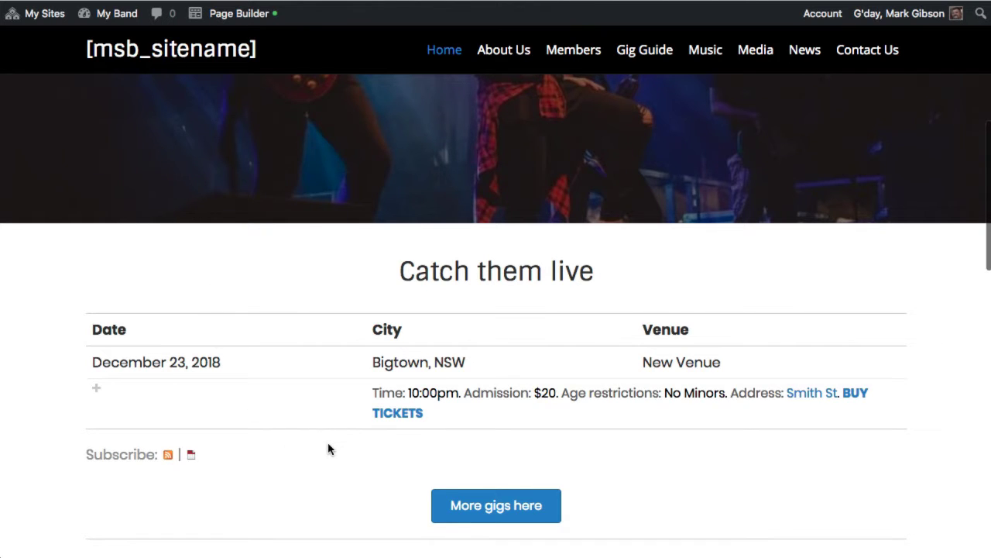
{"action": "left_click", "coordinate": [644, 54]}
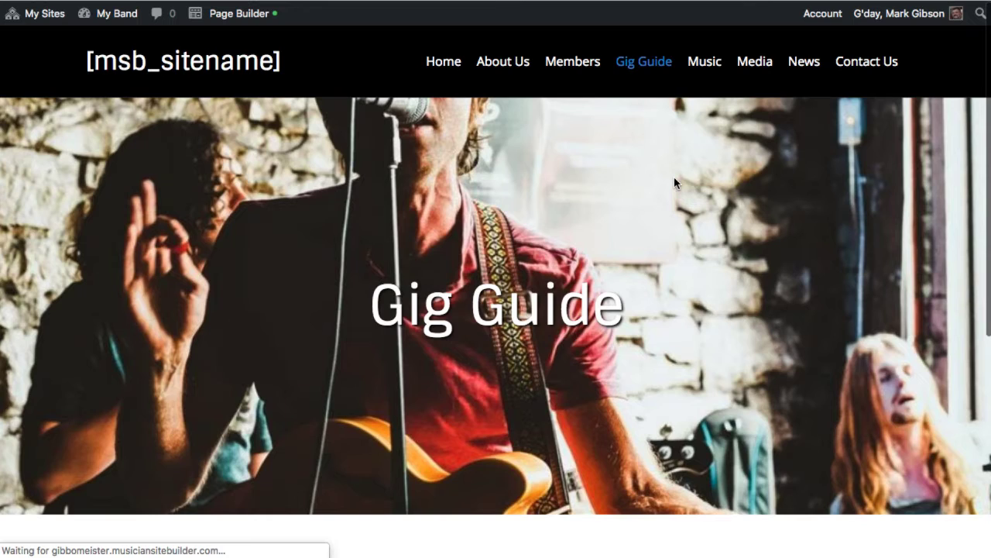
{"action": "scroll", "coordinate": [673, 182], "scroll_direction": "down", "scroll_amount": 5}
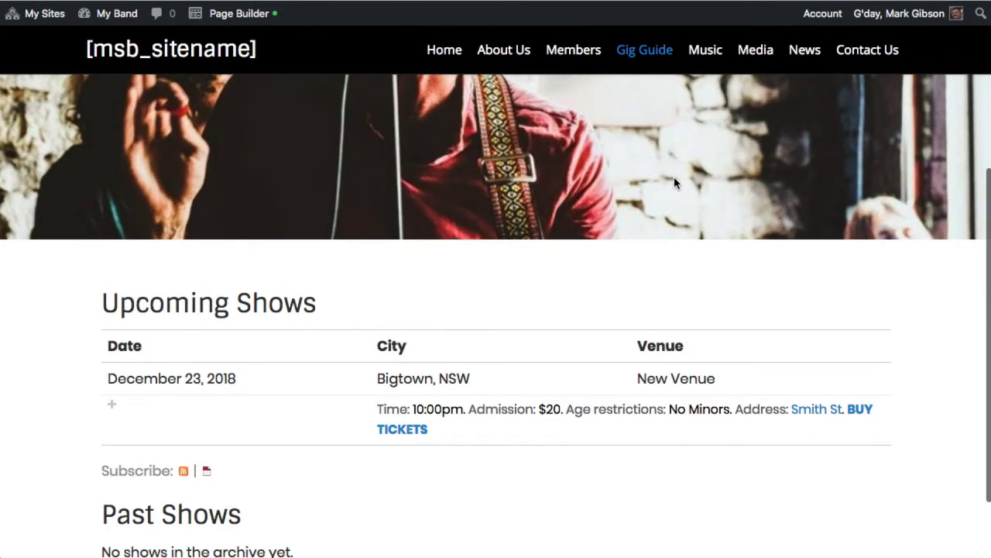
Return to the site dashboard and open the December 23, 2018 show at New Venue for editing
{"action": "mouse_move", "coordinate": [101, 16]}
{"action": "left_click", "coordinate": [98, 40]}
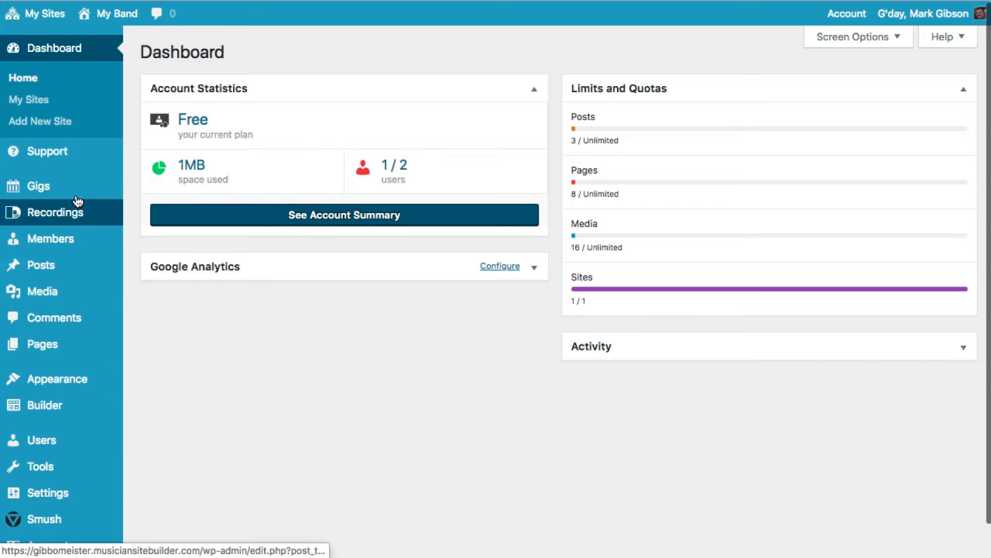
{"action": "mouse_move", "coordinate": [77, 193]}
{"action": "left_click", "coordinate": [149, 216]}
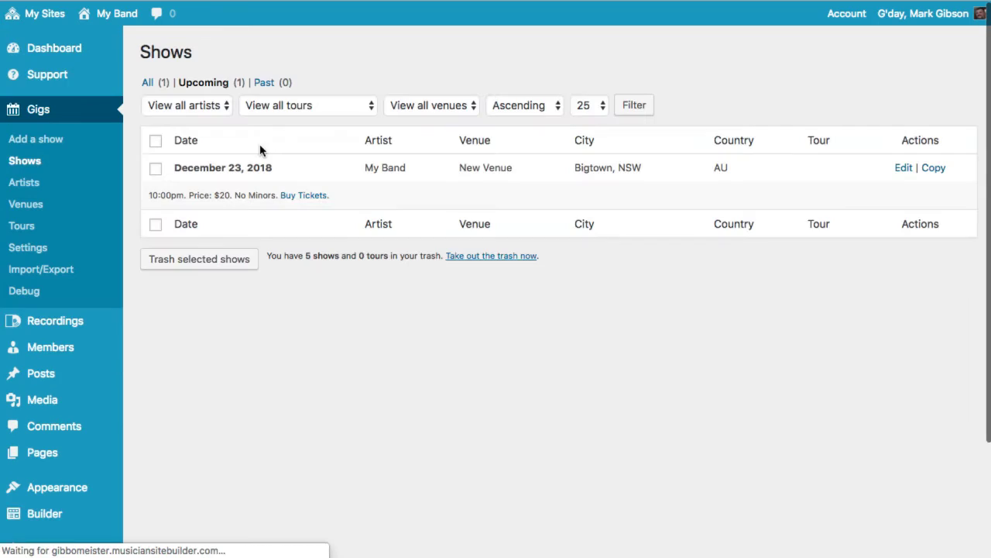
{"action": "left_click", "coordinate": [903, 171]}
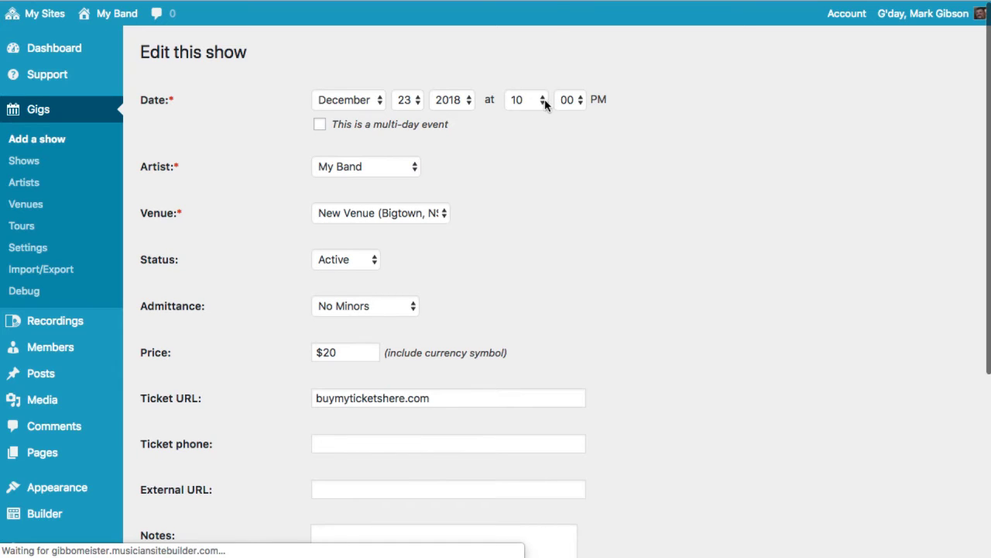
Set the show's start time to 09:00 PM and save the updated show
{"action": "left_click", "coordinate": [545, 105]}
{"action": "left_click", "coordinate": [534, 86]}
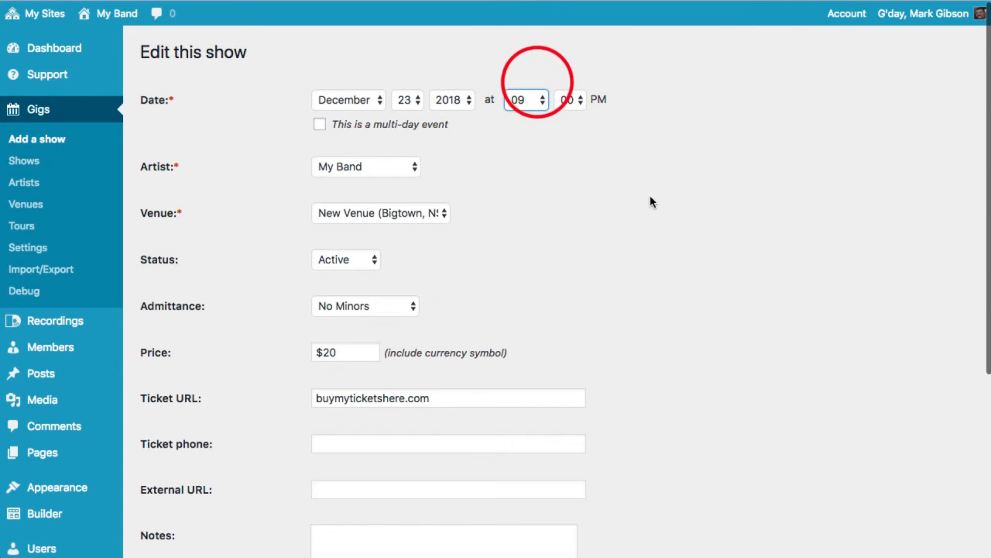
{"action": "scroll", "coordinate": [651, 203], "scroll_direction": "down", "scroll_amount": 5}
{"action": "left_click", "coordinate": [325, 484]}
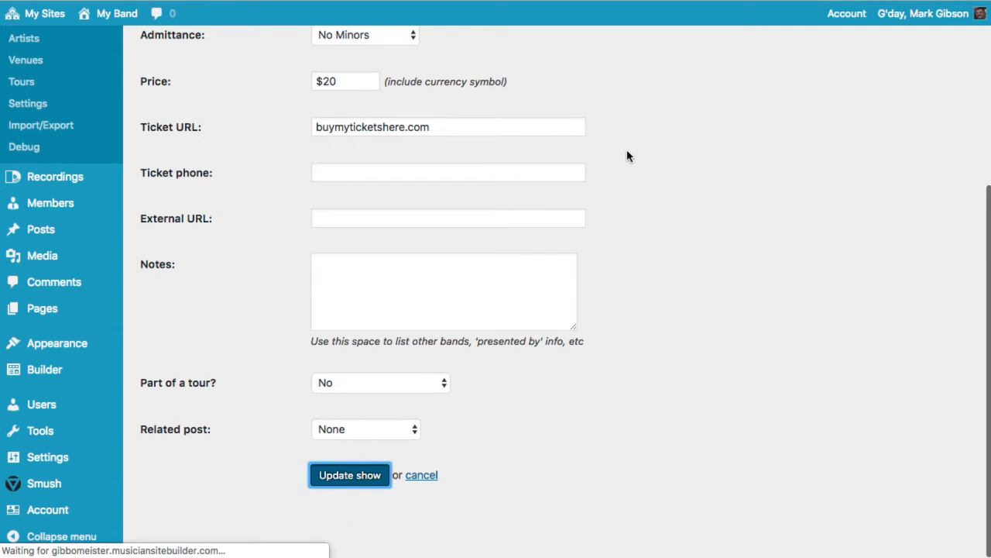